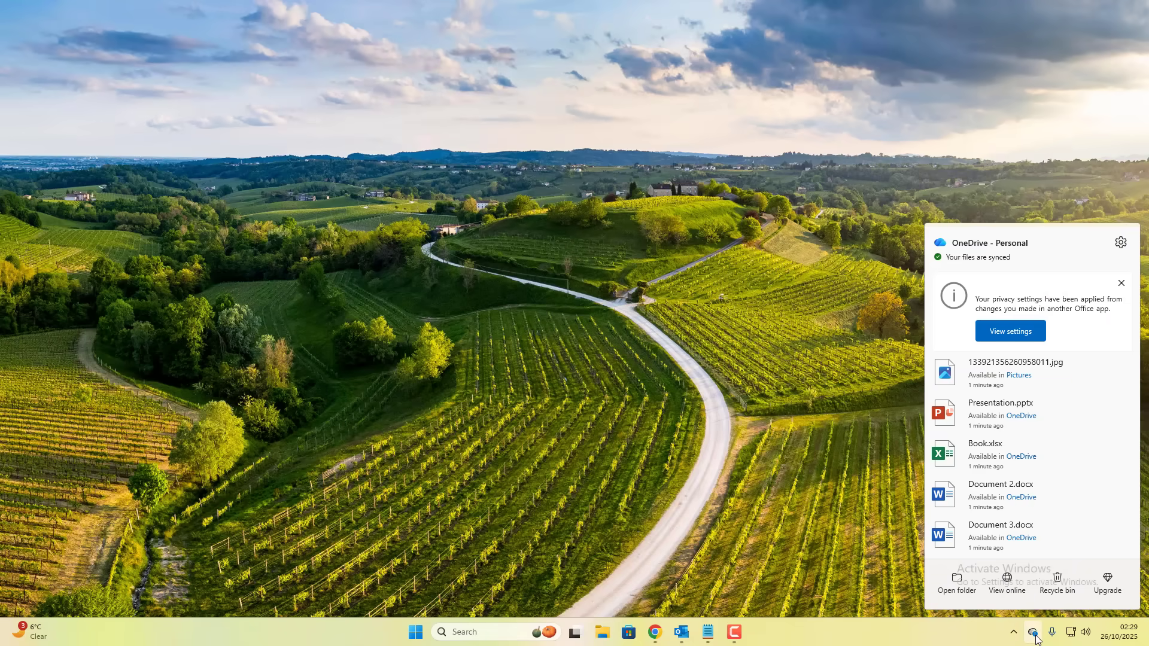
Dismiss the OneDrive flyout reporting files synced, leaving the Windows desktop visible
click(1033, 633)
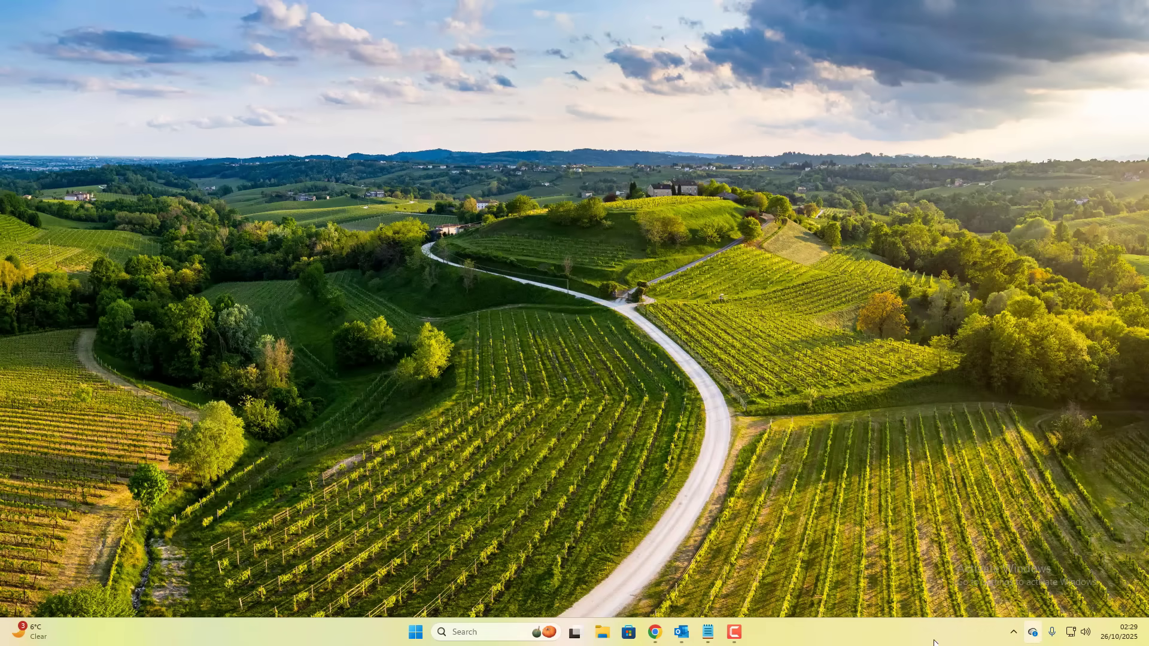
Search for 'one drive' and open the personal OneDrive folder in File Explorer
click(470, 633)
text(one drive)
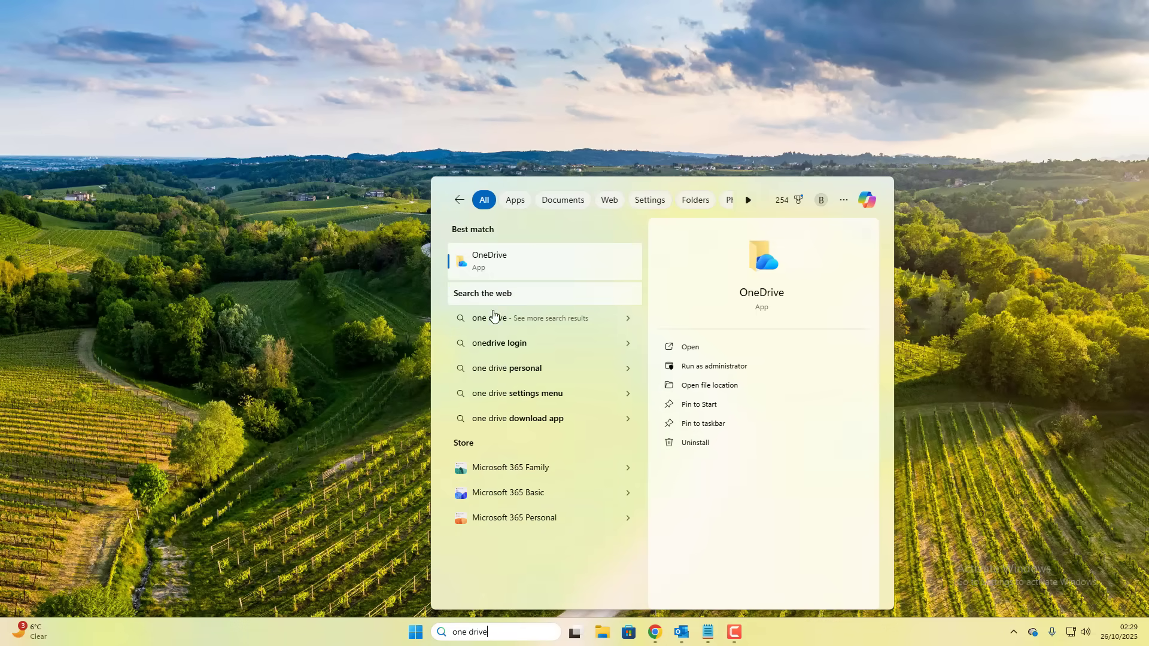
click(497, 270)
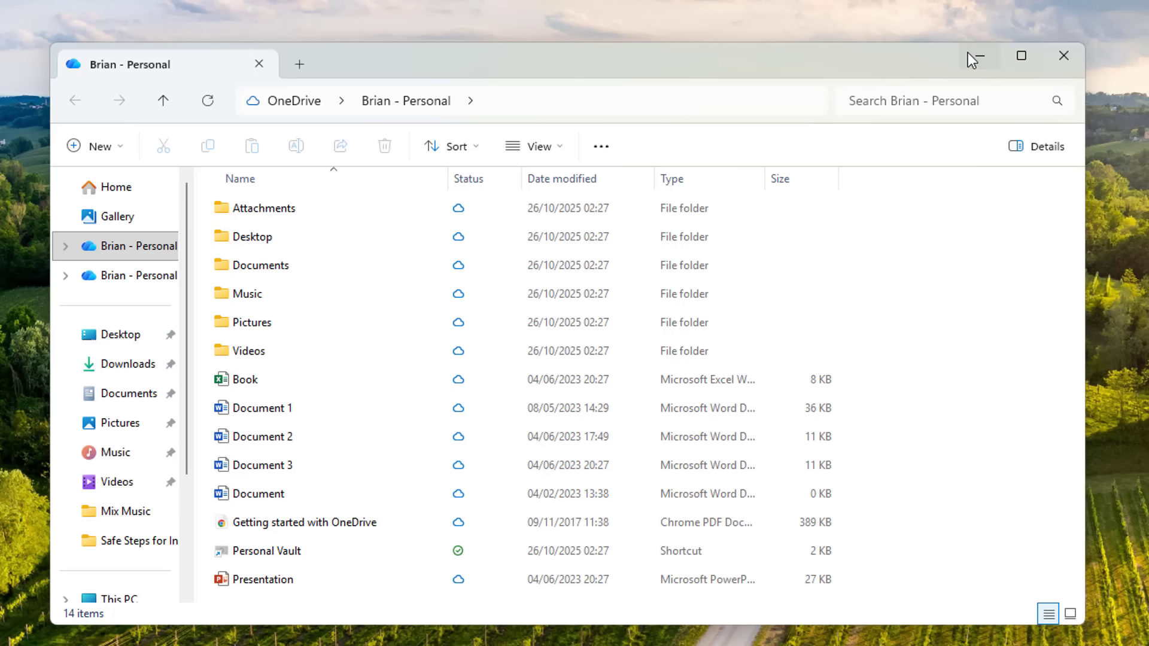
Minimize the OneDrive folder window and pause OneDrive syncing for 2 hours
click(971, 55)
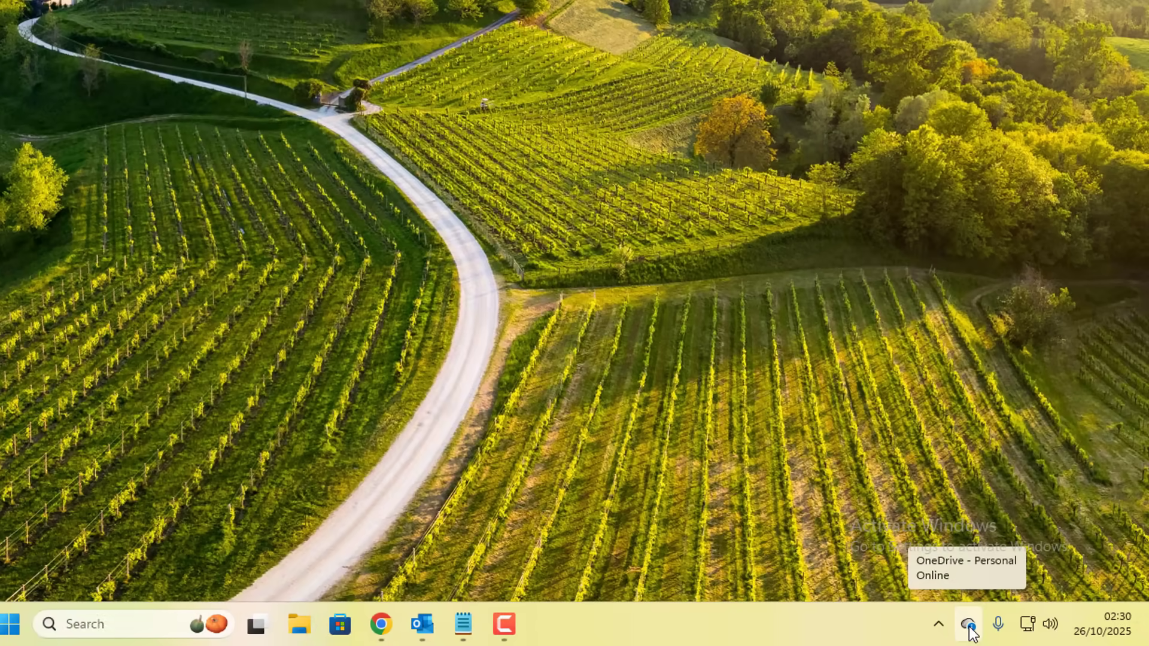
click(969, 625)
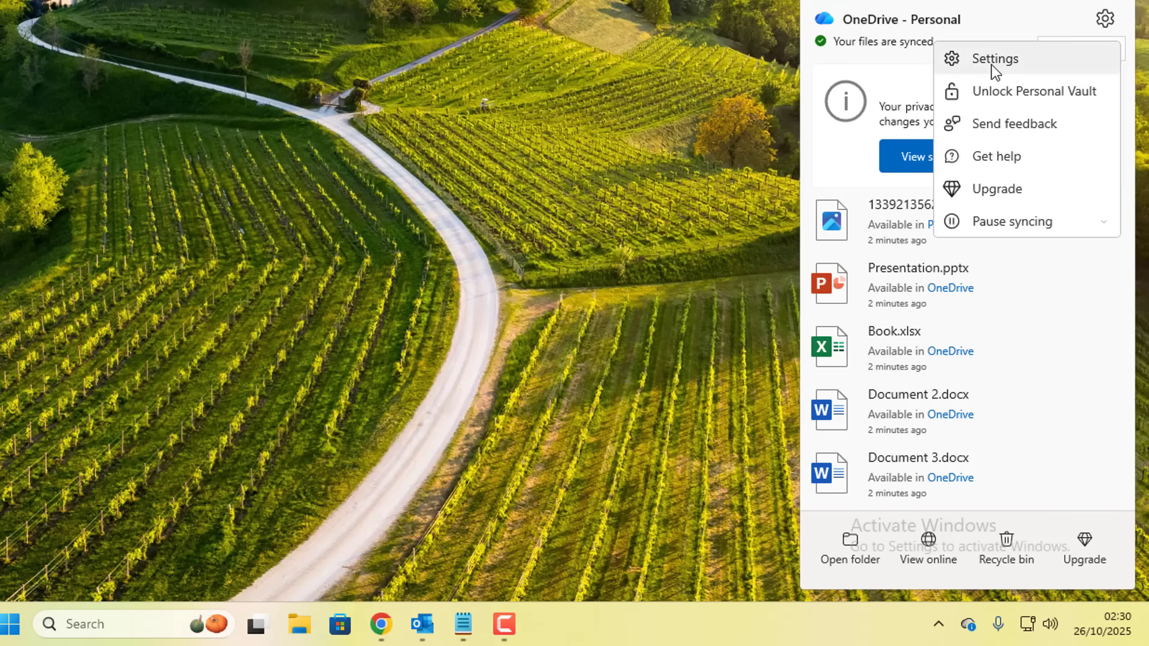
click(1009, 220)
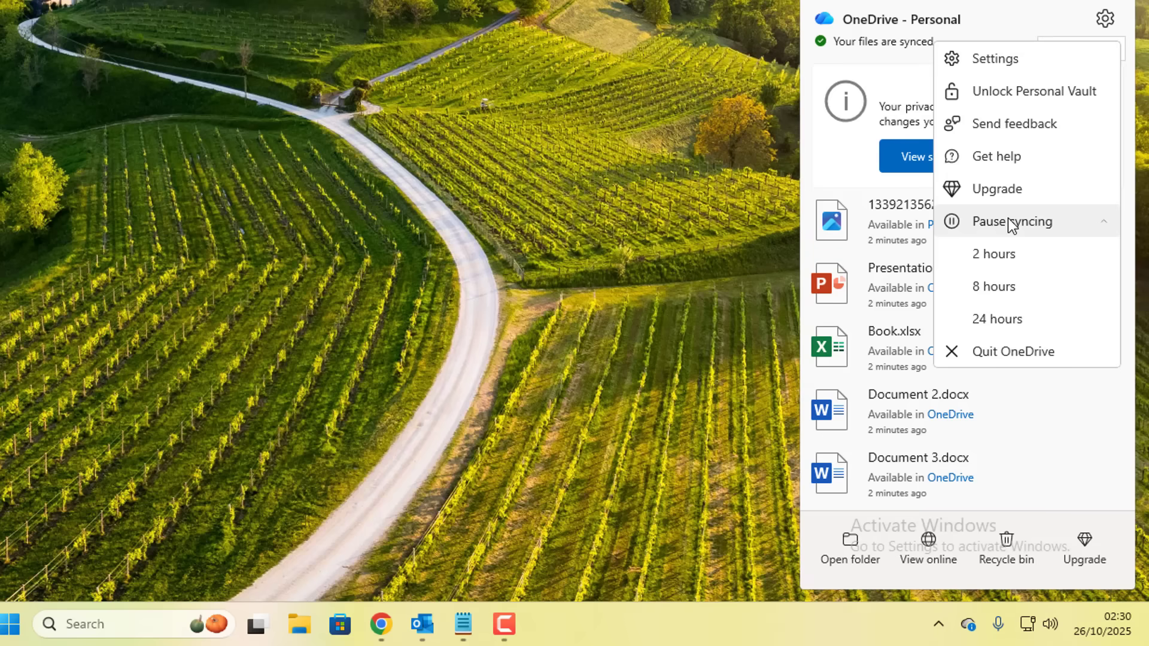
click(996, 255)
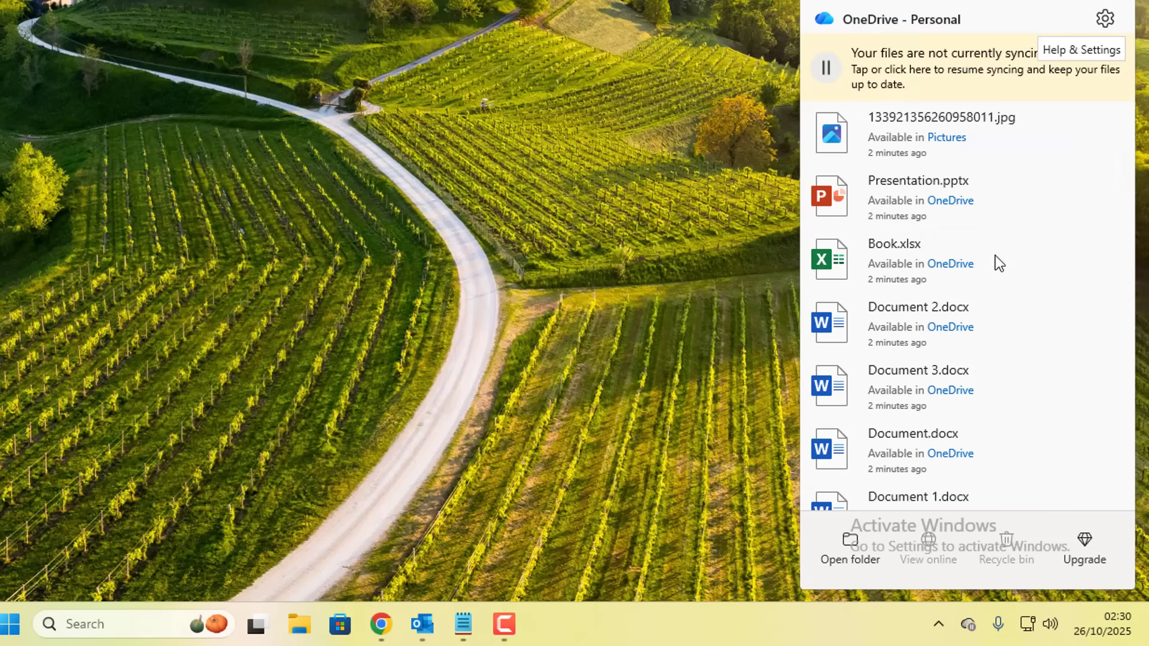
Resume OneDrive syncing and view the privacy settings notice
click(1108, 21)
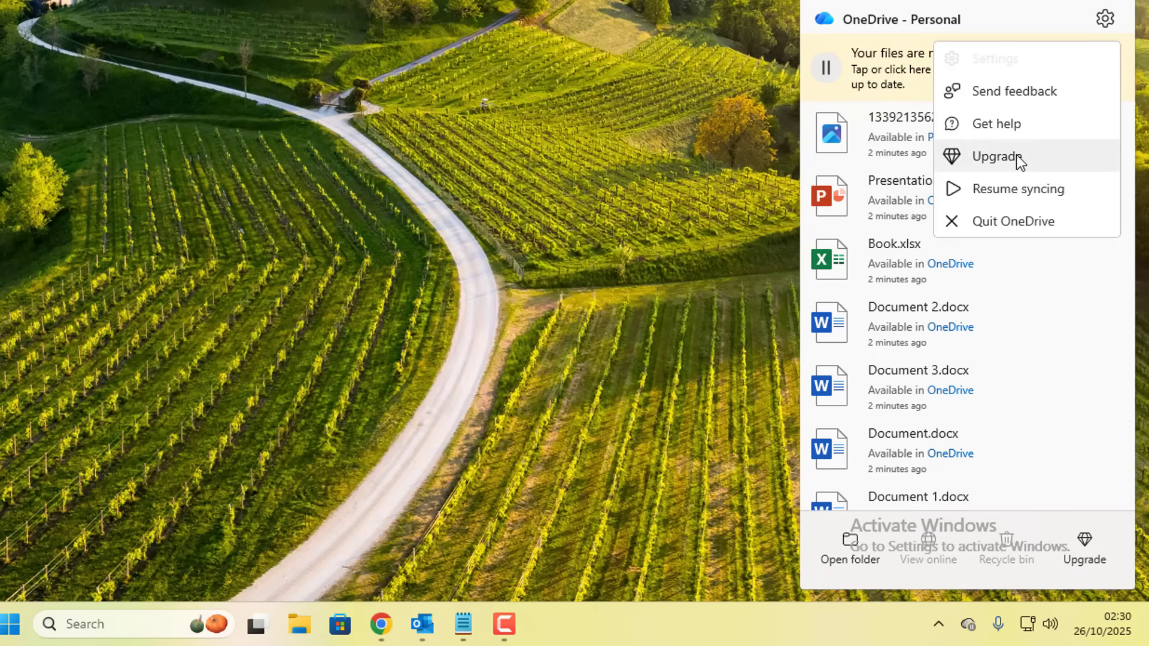
click(1014, 189)
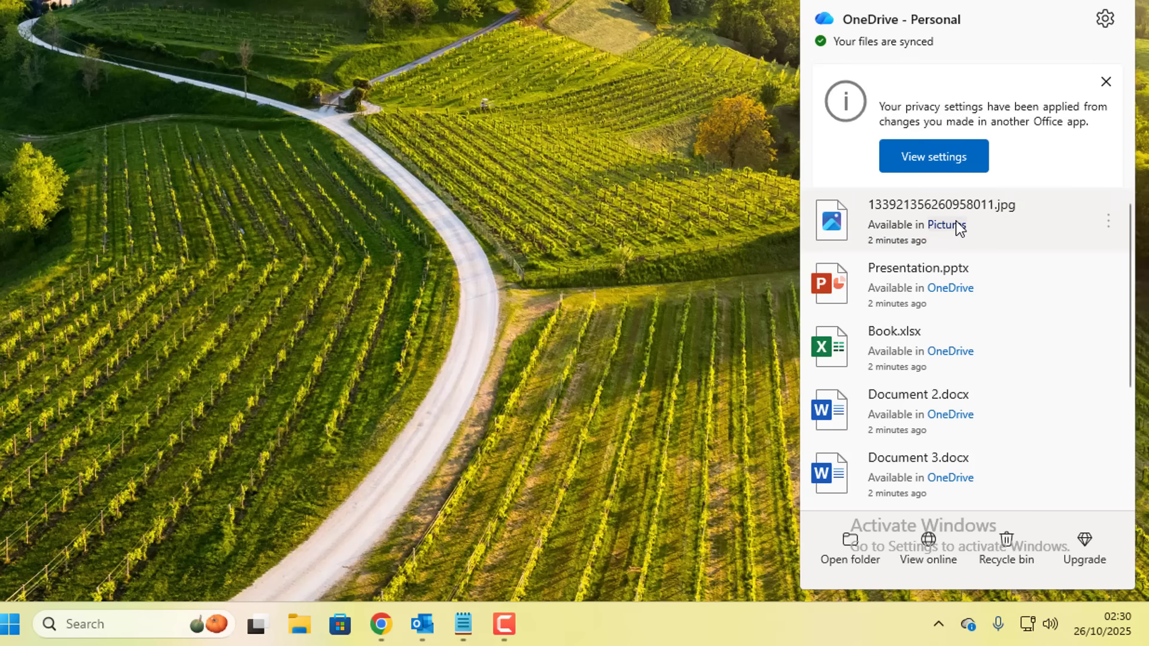
click(946, 158)
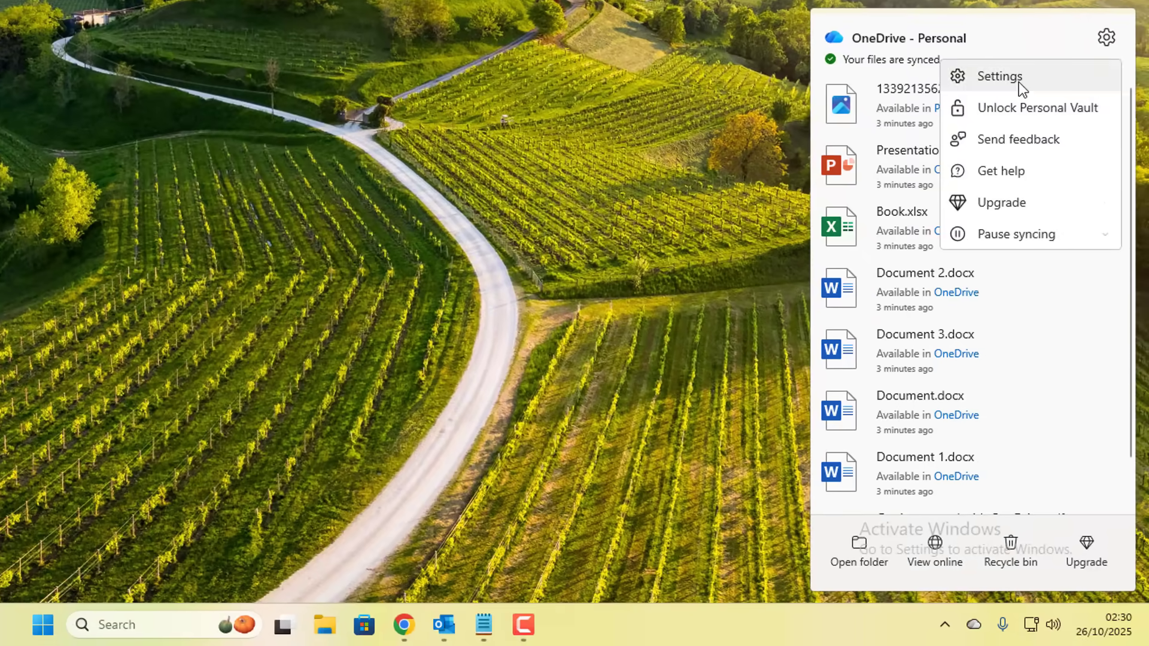
In OneDrive Settings, toggle Documents backup on and off, then close Manage backup unsaved
click(1019, 81)
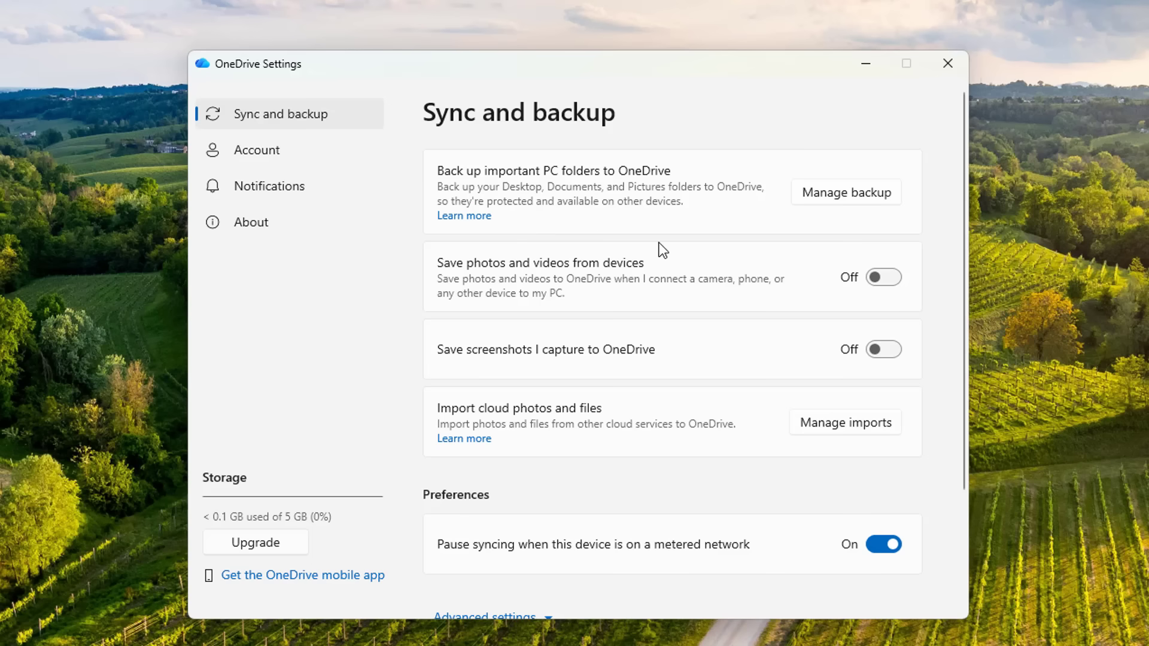
click(853, 195)
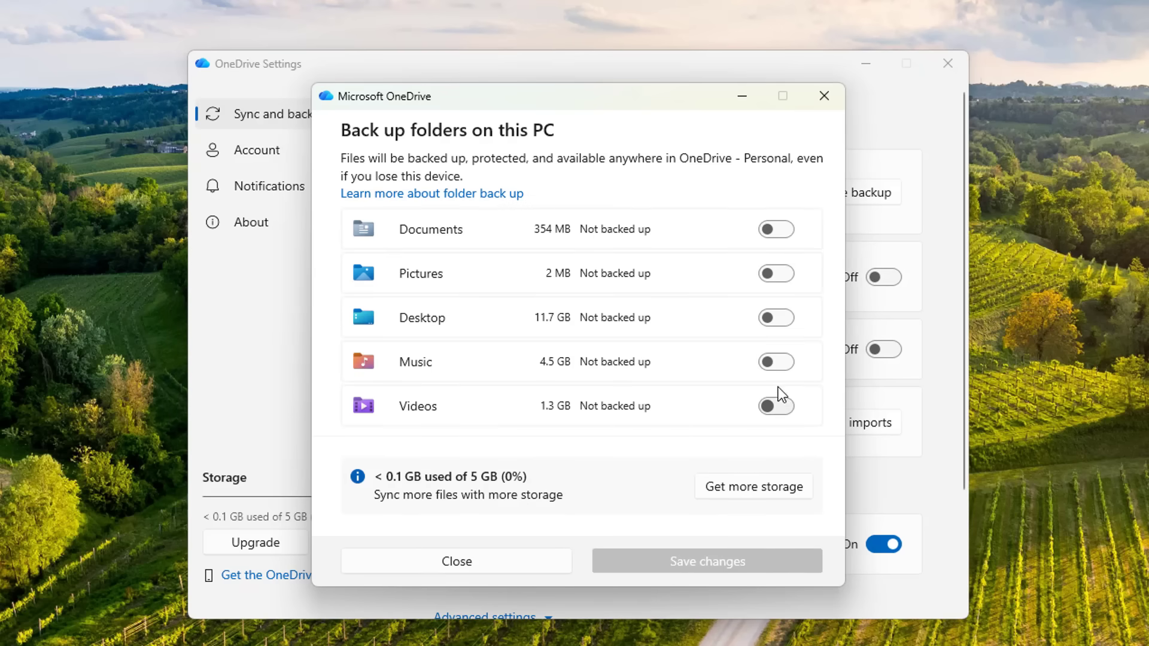
click(780, 230)
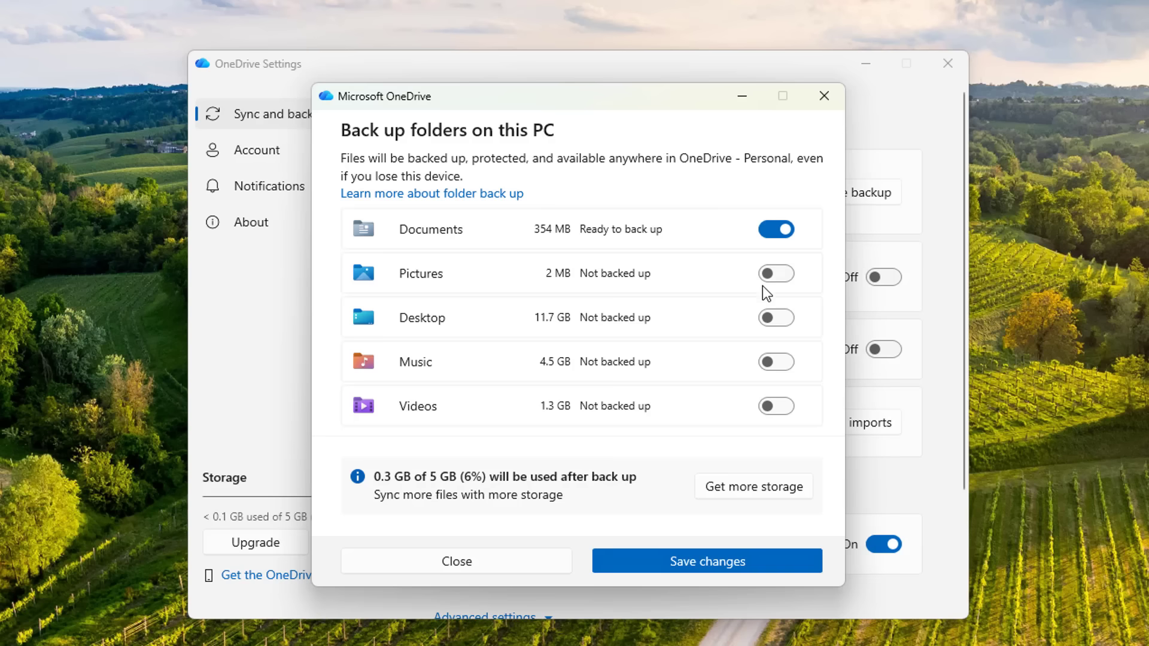
click(777, 236)
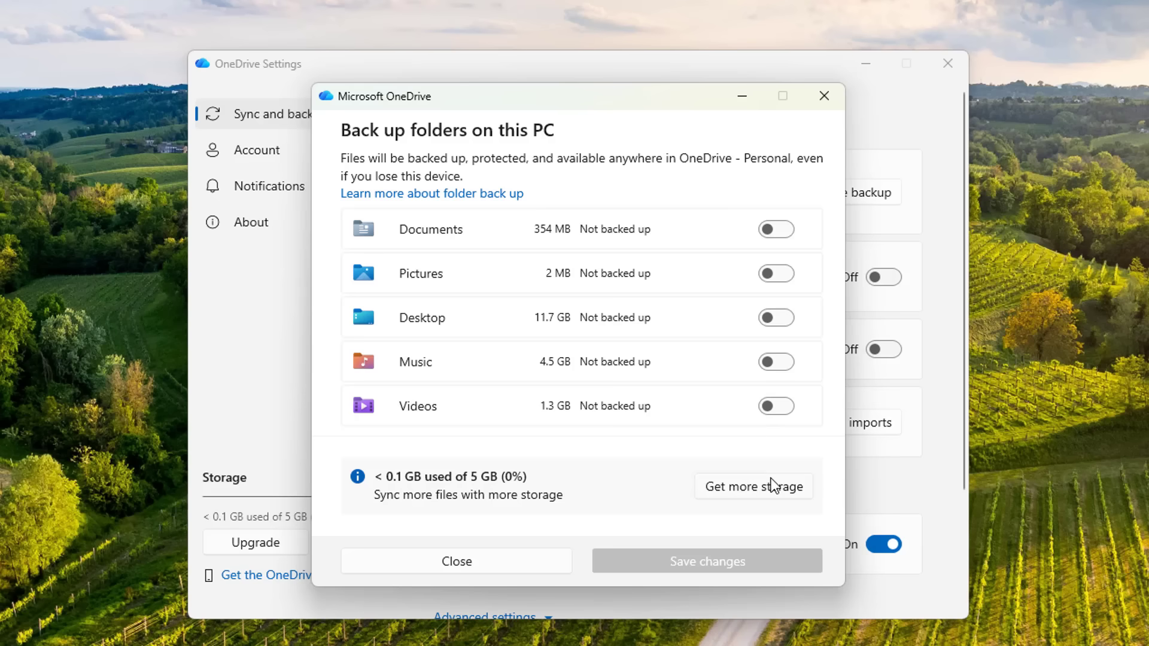
click(824, 103)
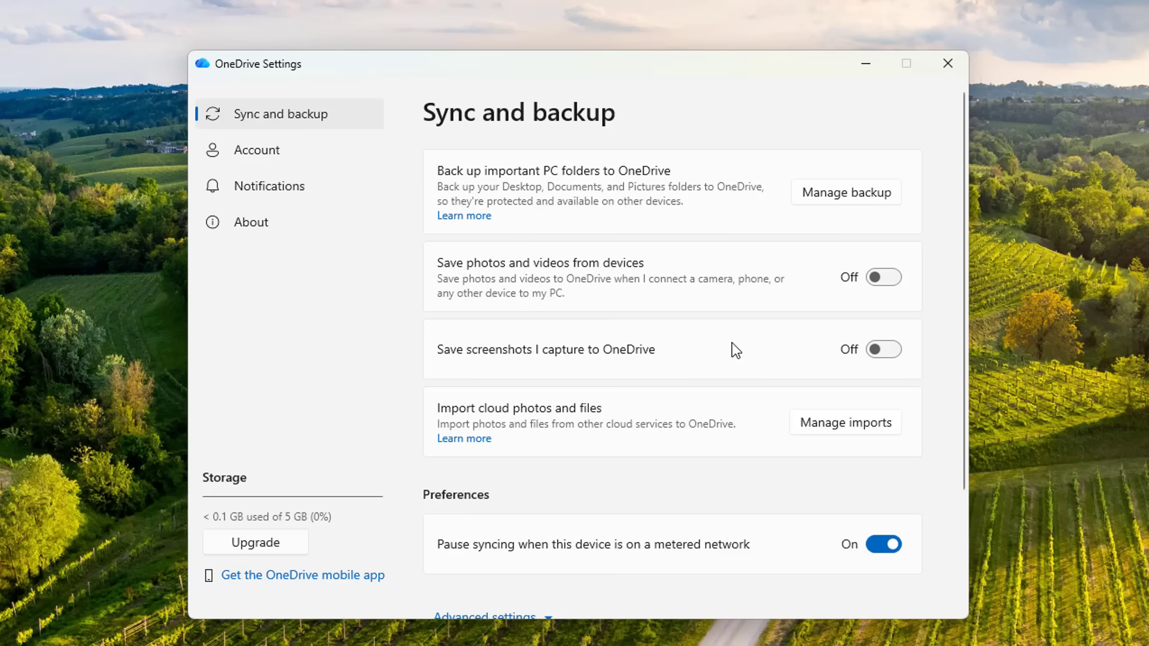
Unlink this PC from the OneDrive account, then open Windows Settings from Start
click(265, 150)
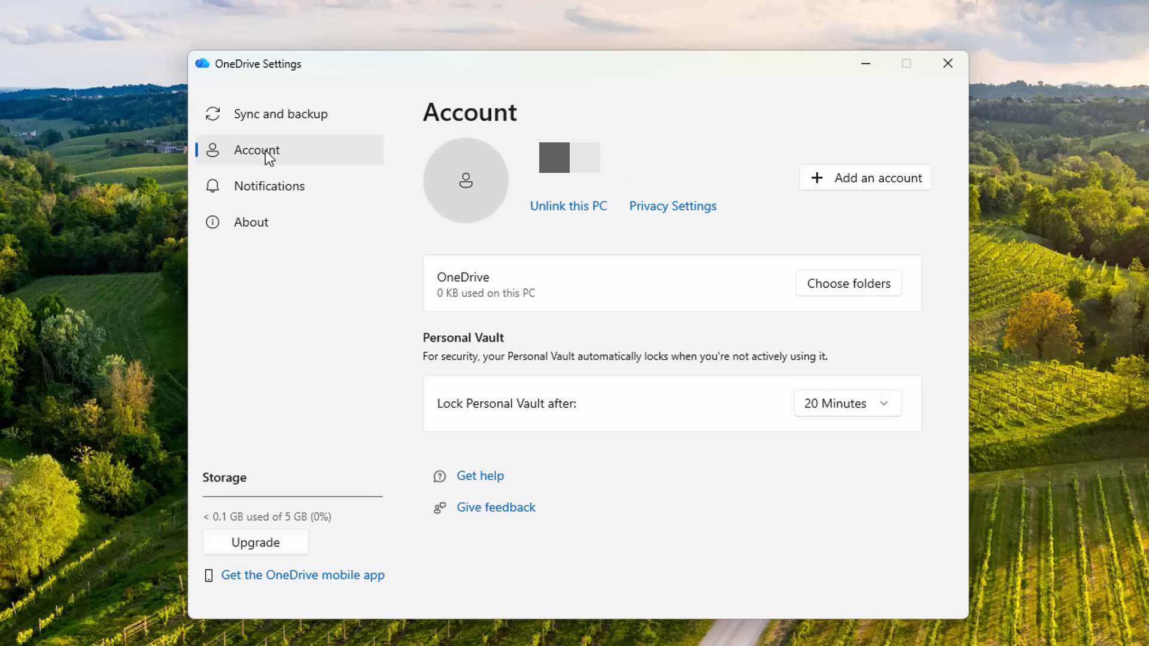
click(580, 207)
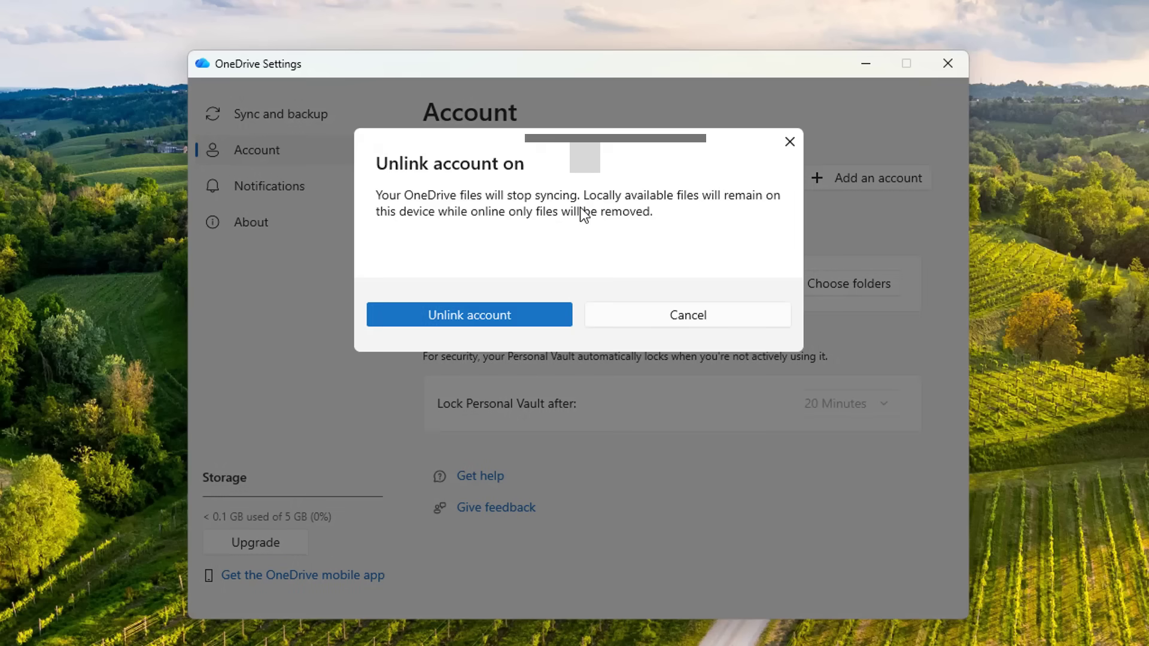
click(492, 319)
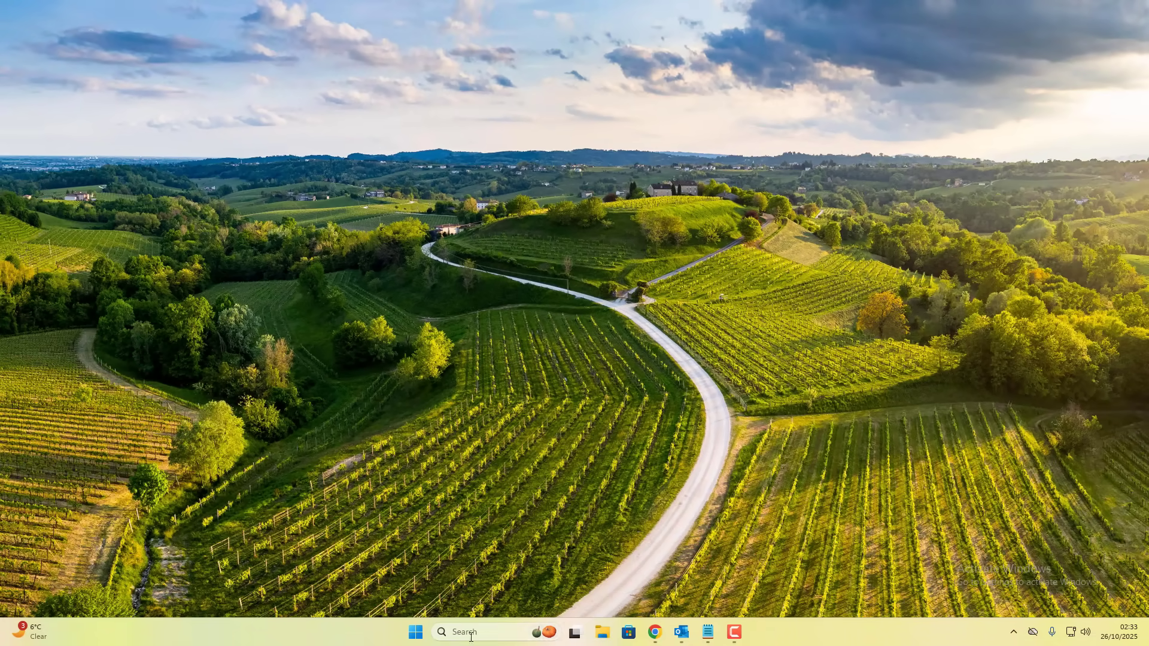
click(415, 632)
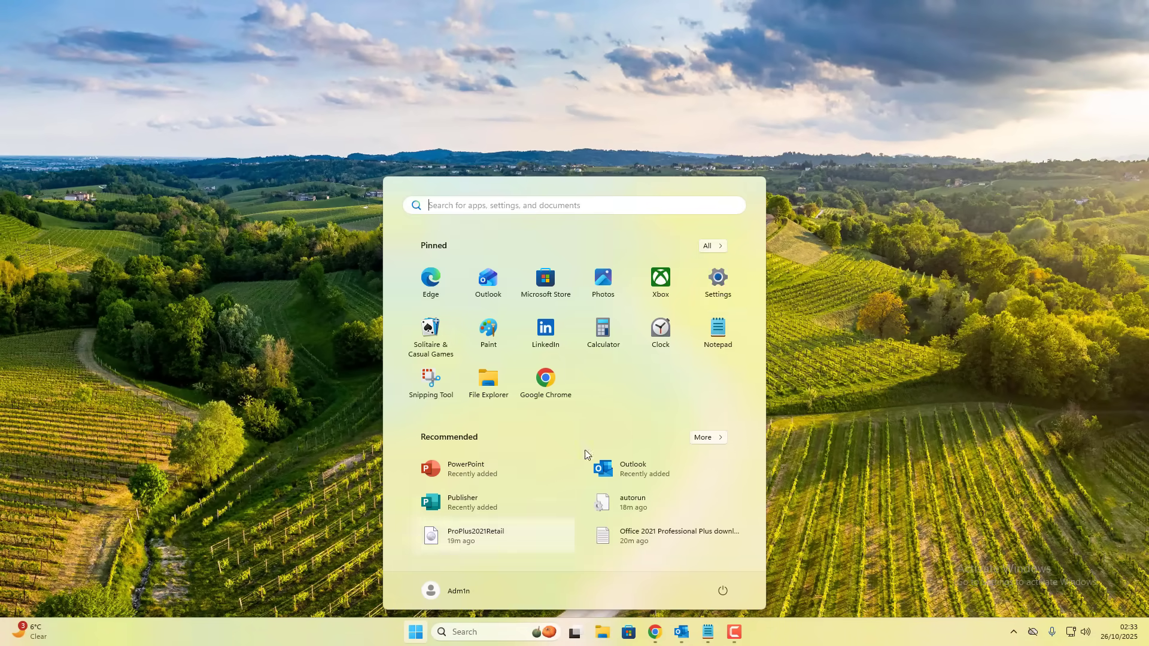
click(717, 281)
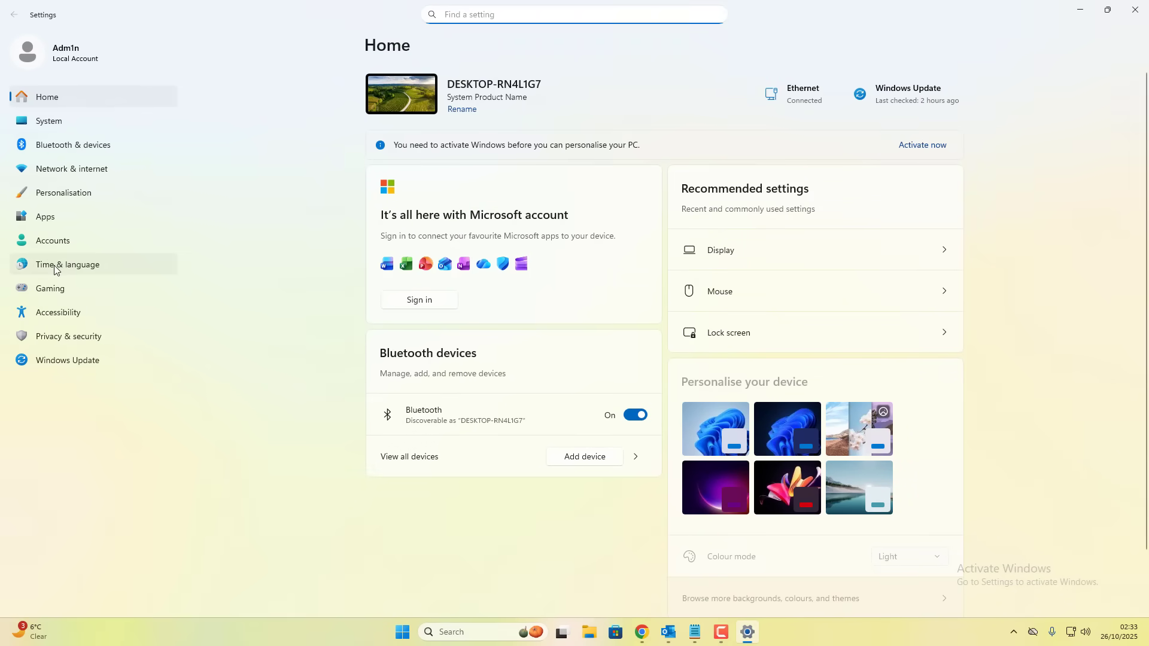
Go to Apps > Installed apps and scroll to Microsoft OneDrive (432 MB)
click(48, 219)
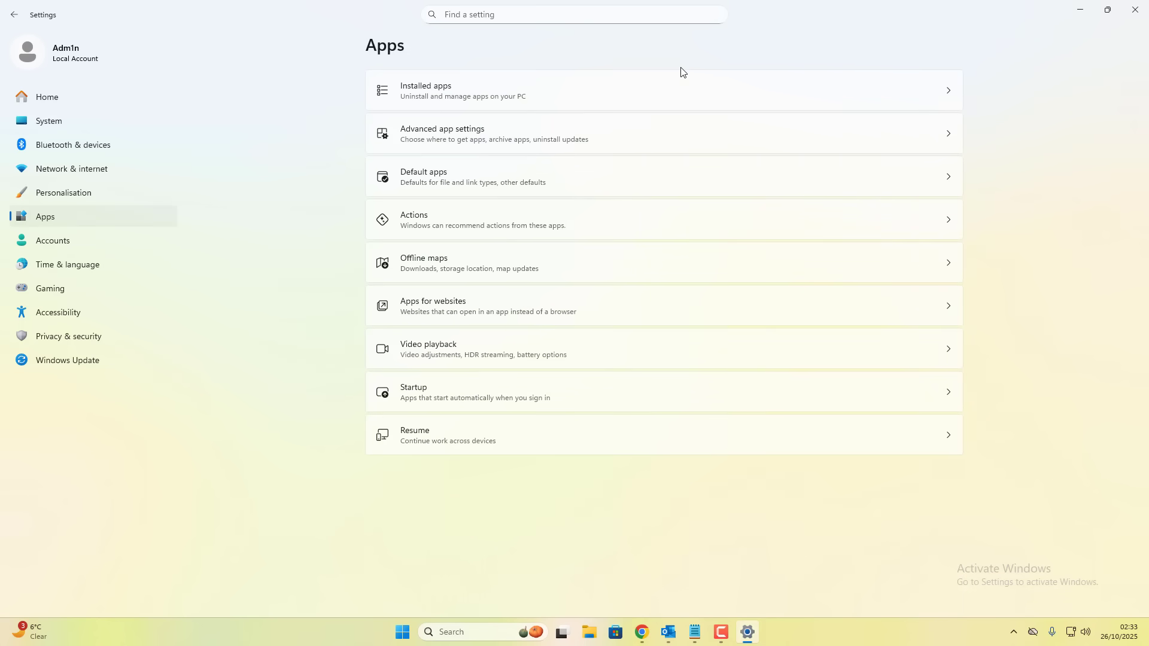
click(675, 86)
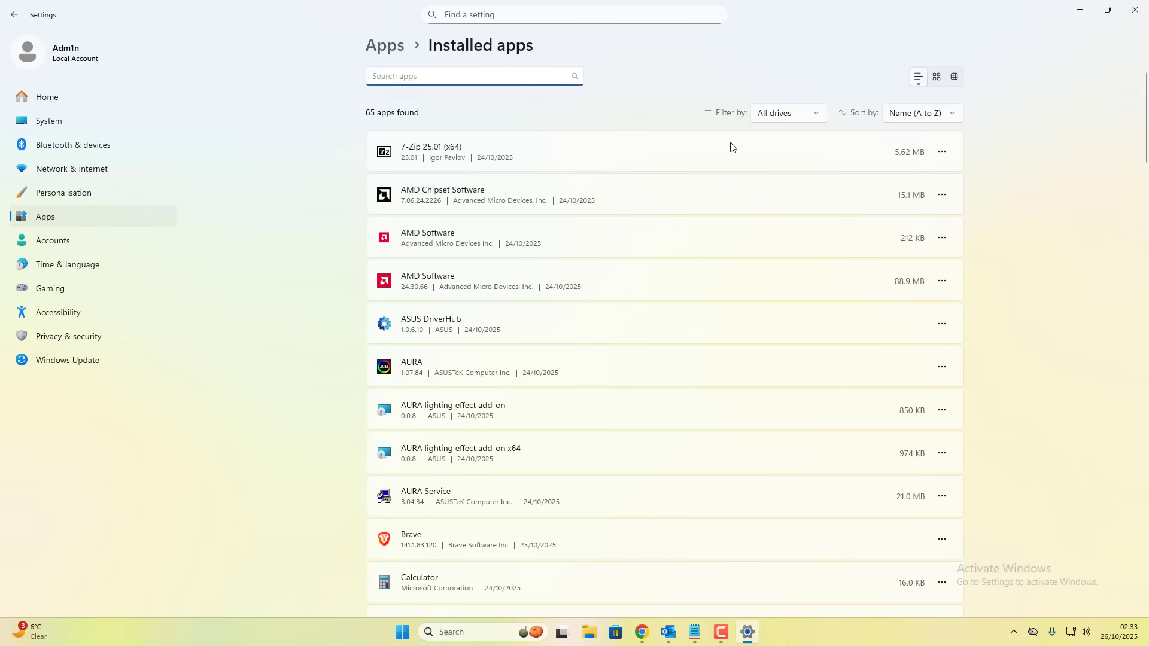
scroll(921, 586, down, 5)
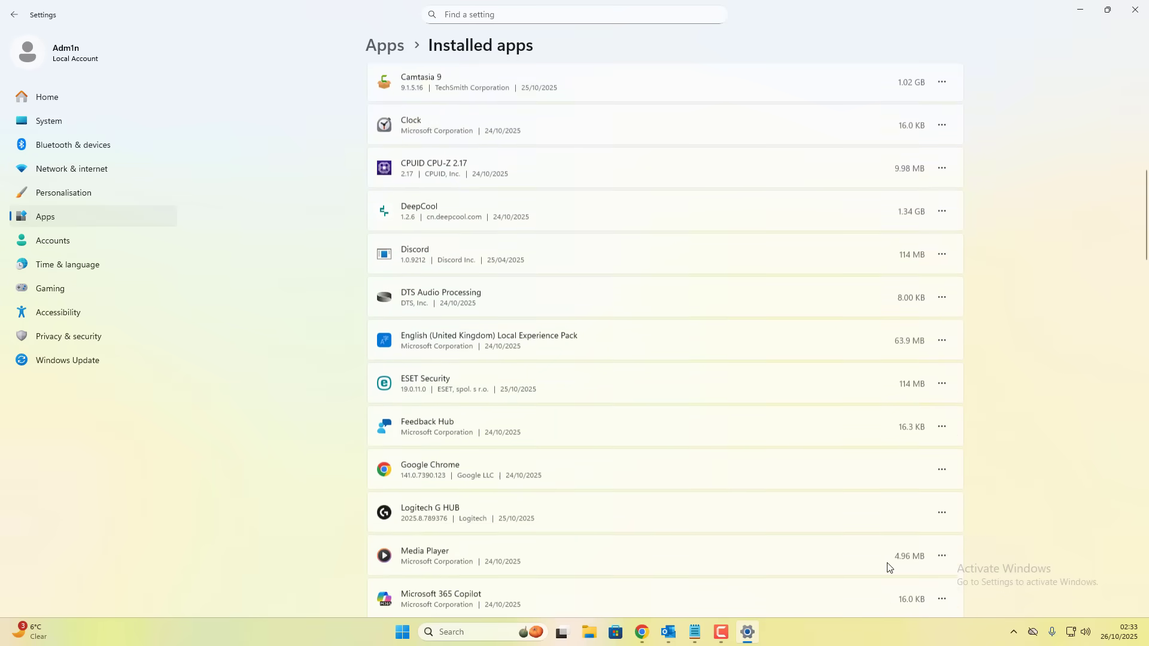
scroll(886, 565, down, 8)
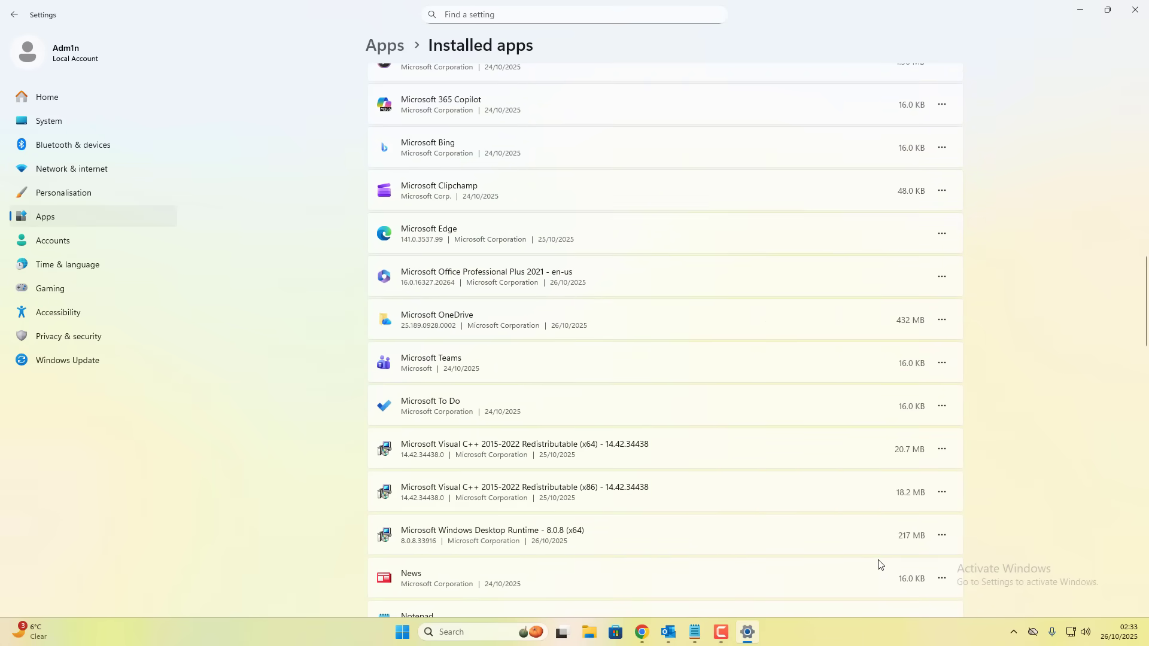
scroll(844, 443, down, 5)
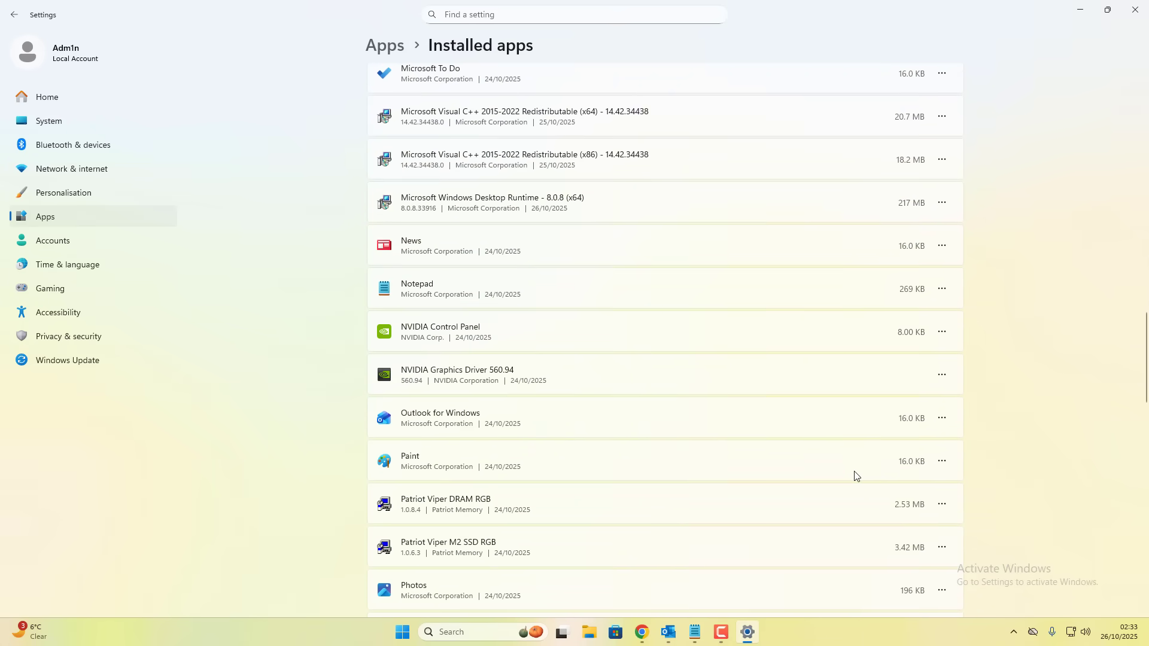
scroll(853, 464, down, 4)
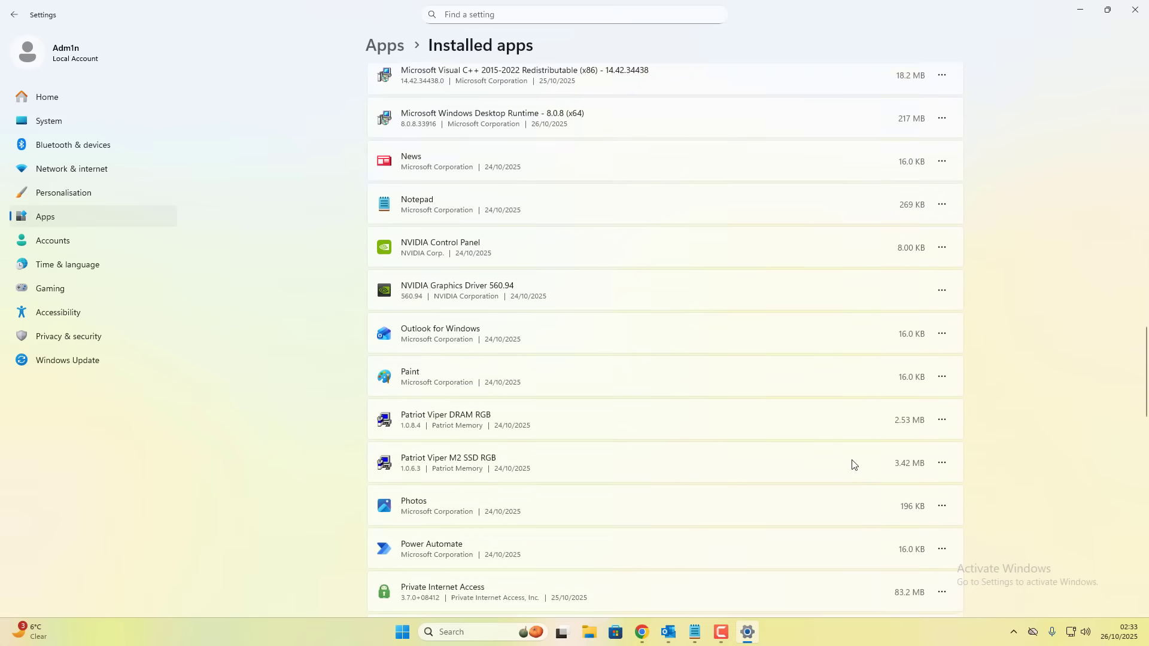
scroll(853, 466, down, 8)
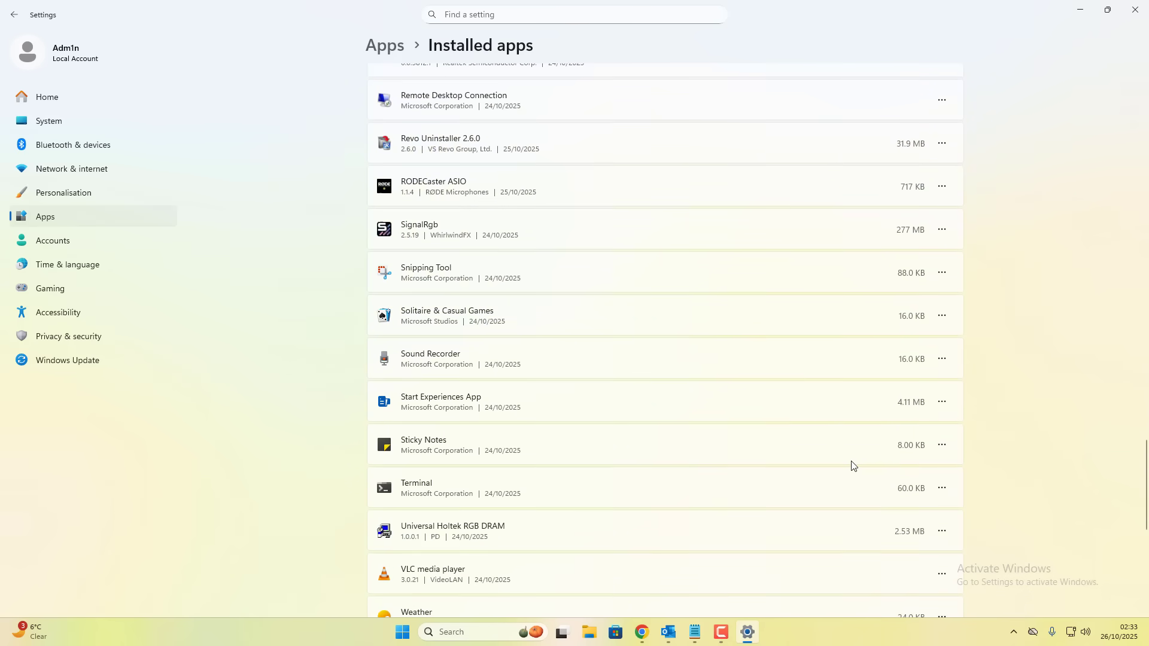
scroll(853, 465, down, 7)
scroll(853, 466, up, 5)
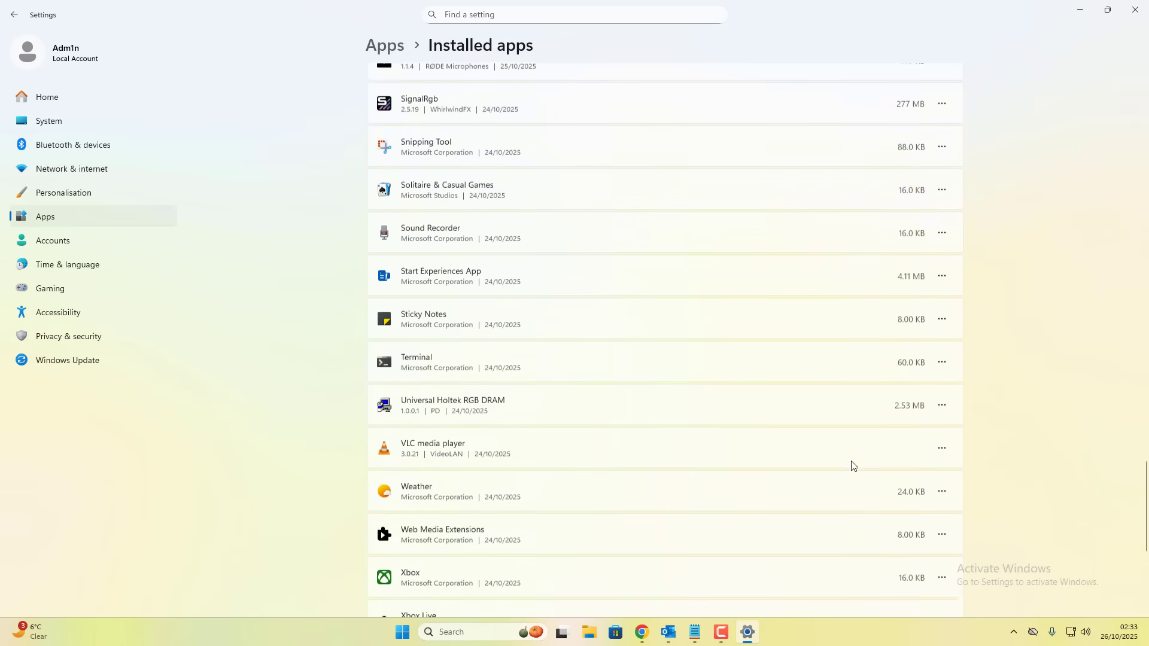
scroll(853, 466, up, 15)
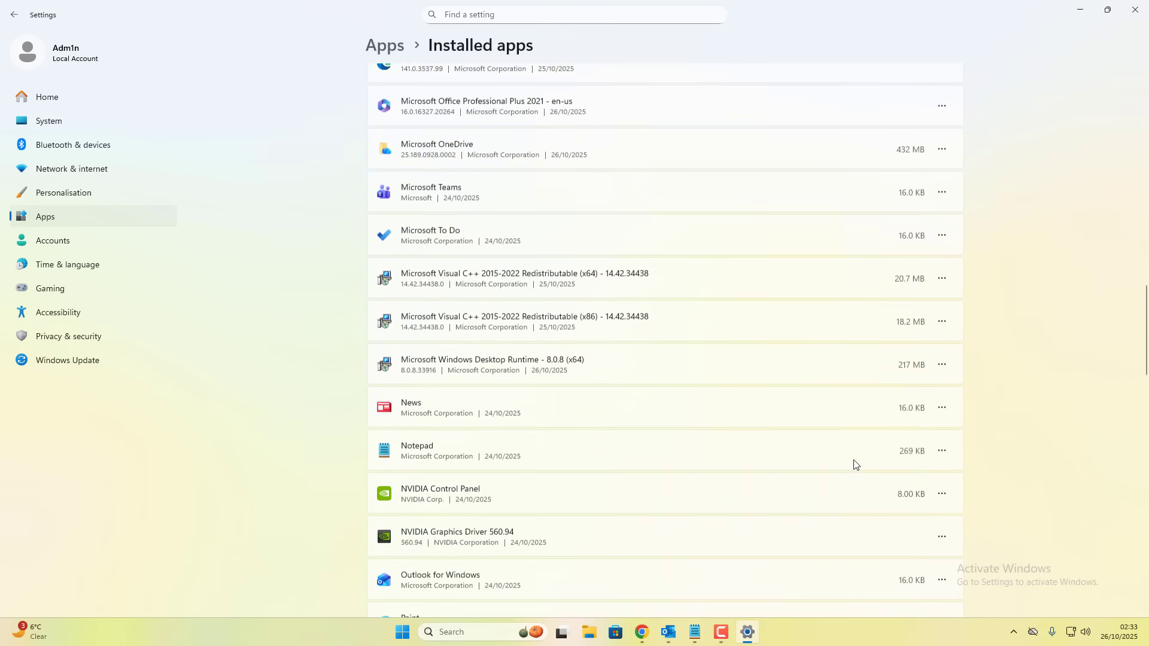
scroll(852, 465, up, 4)
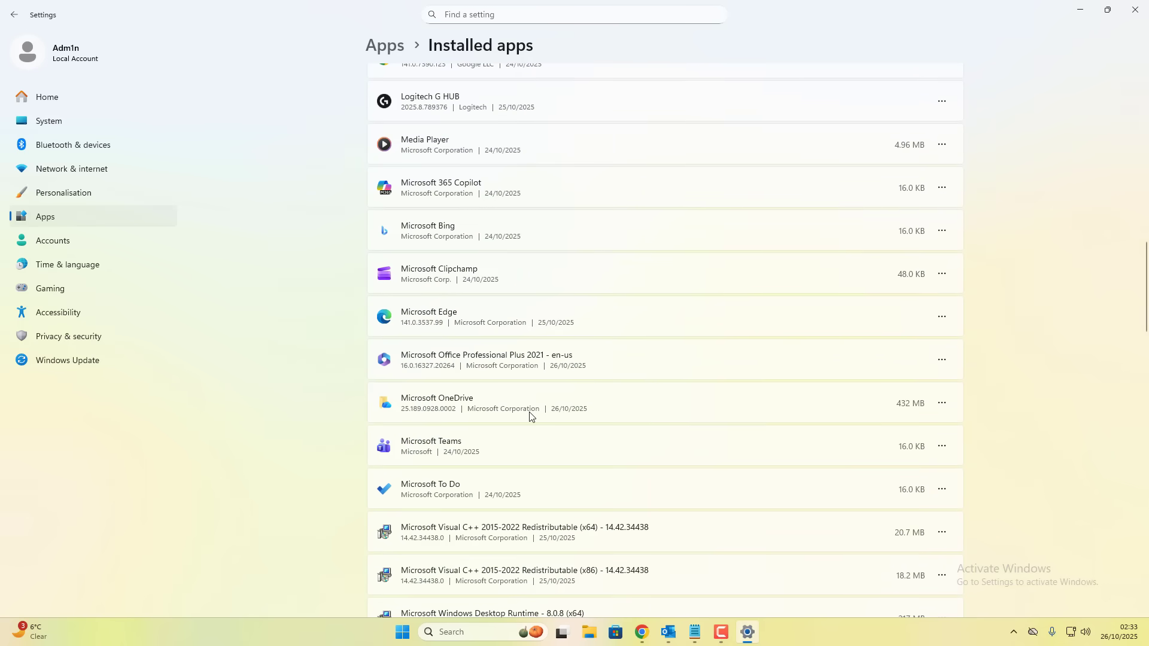
Uninstall Microsoft OneDrive from its options menu and confirm the removal
click(942, 406)
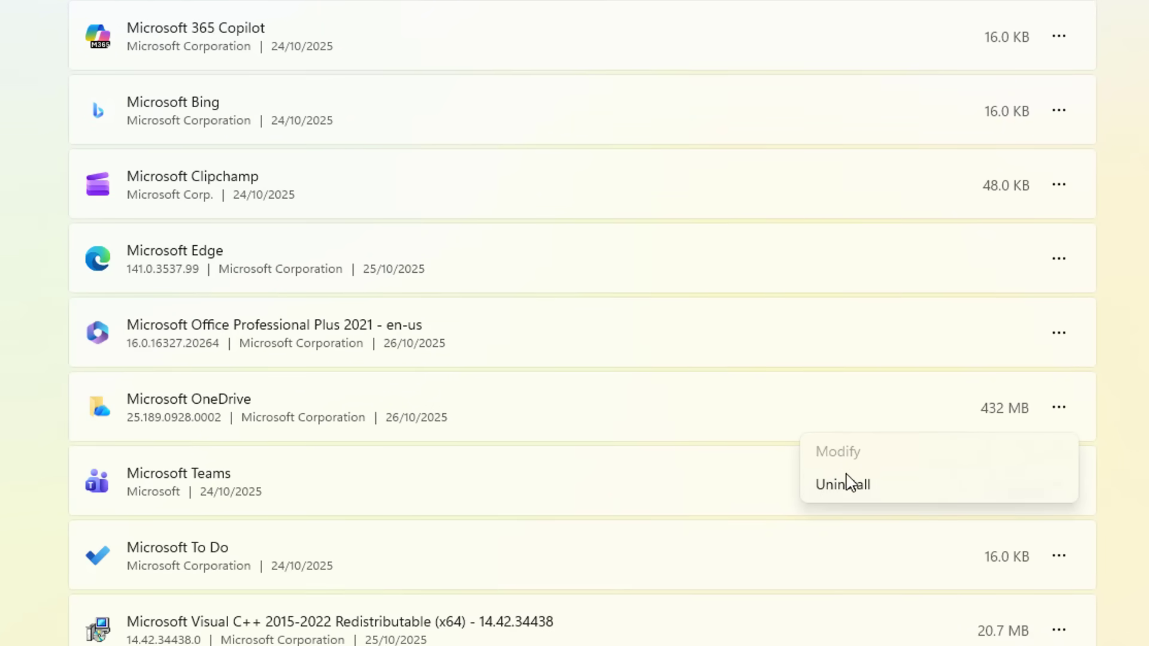
click(854, 494)
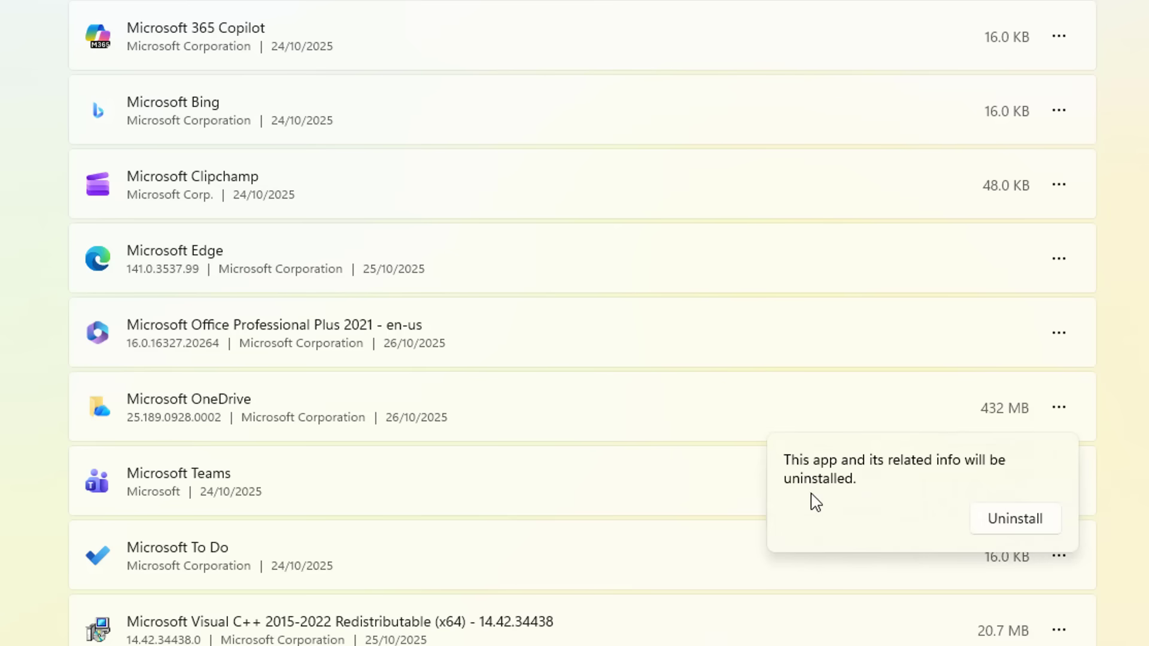
click(1004, 523)
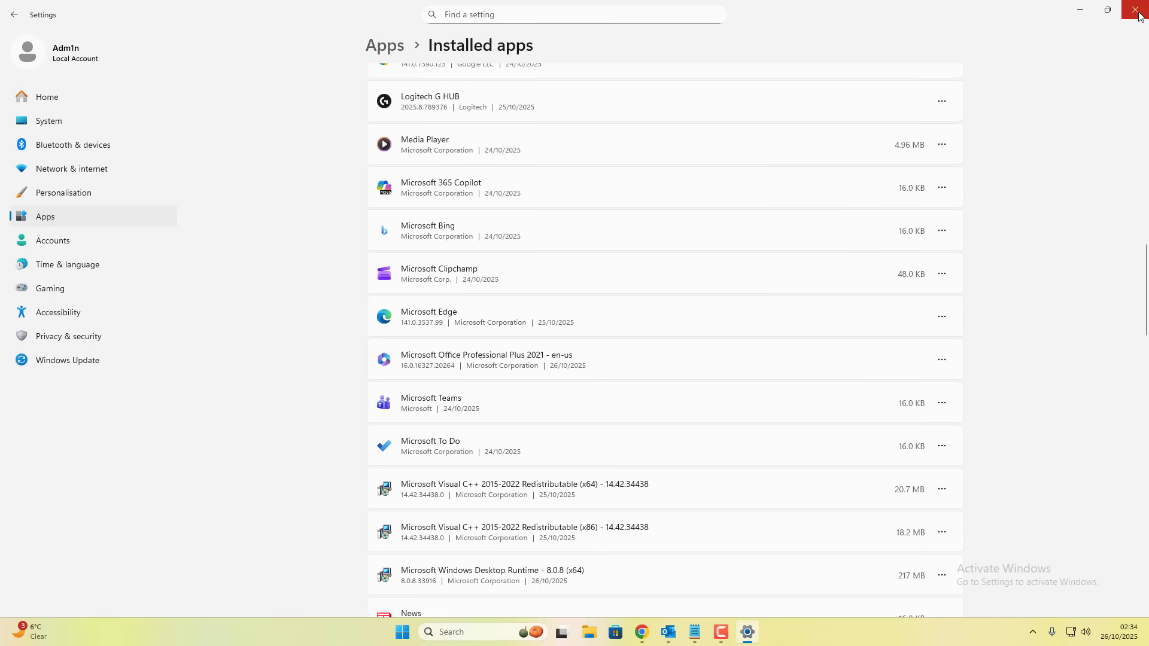
Close Settings, Google 'onedrive download', and open Microsoft's Download OneDrive page
click(1136, 10)
click(655, 632)
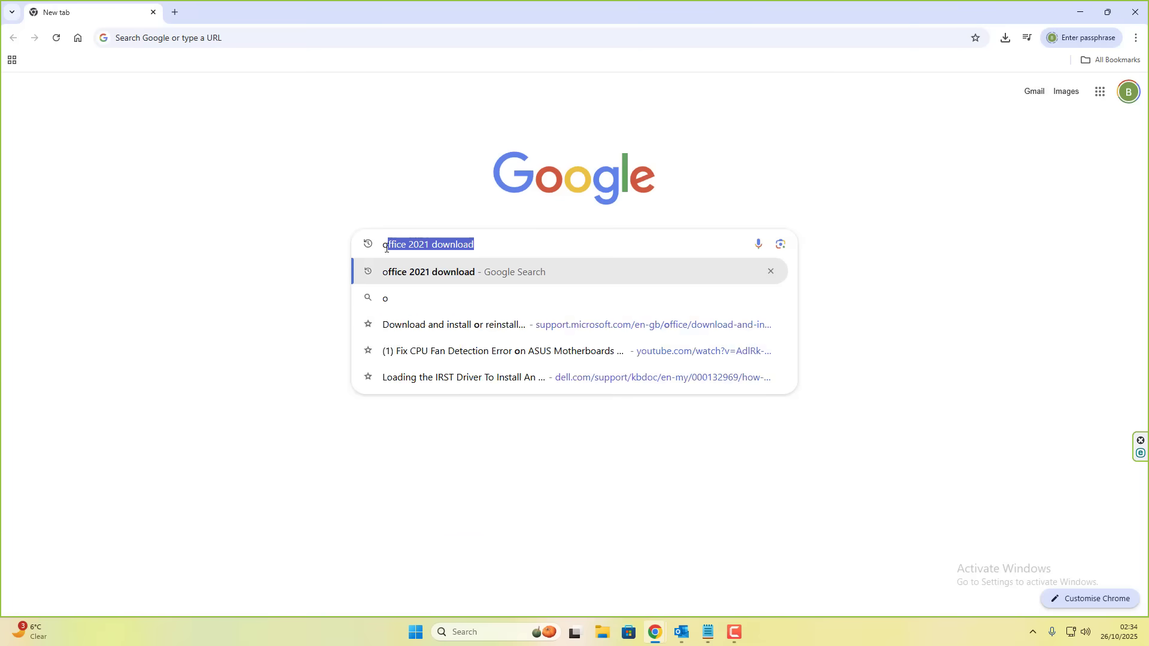
text(onedrive download)
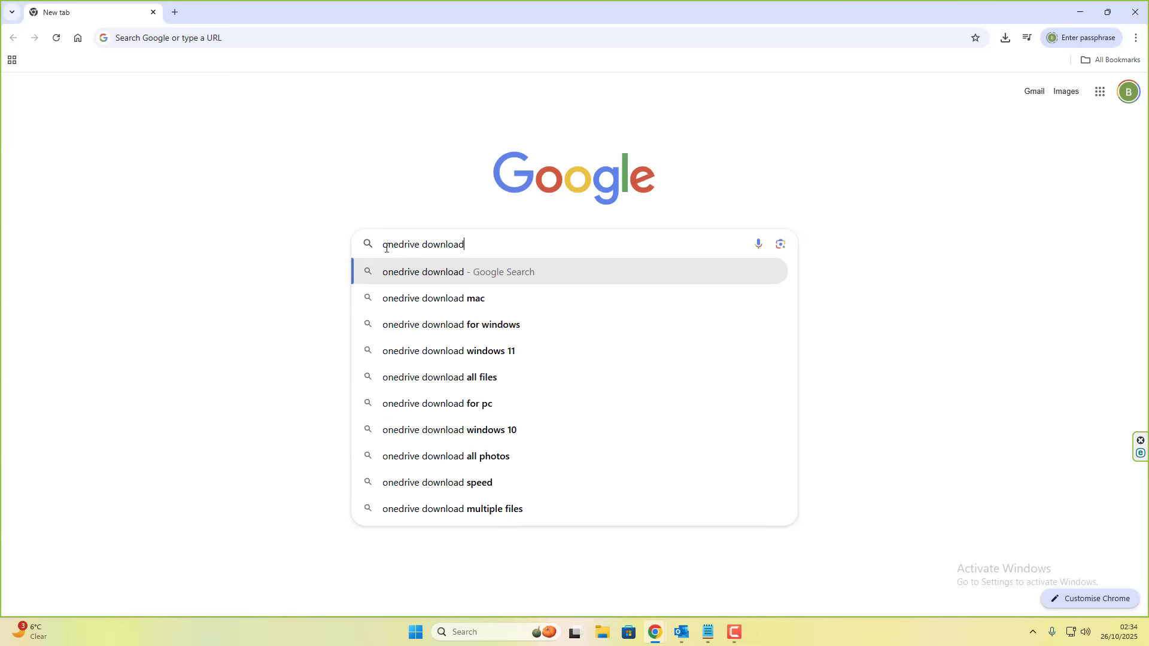
key(Return)
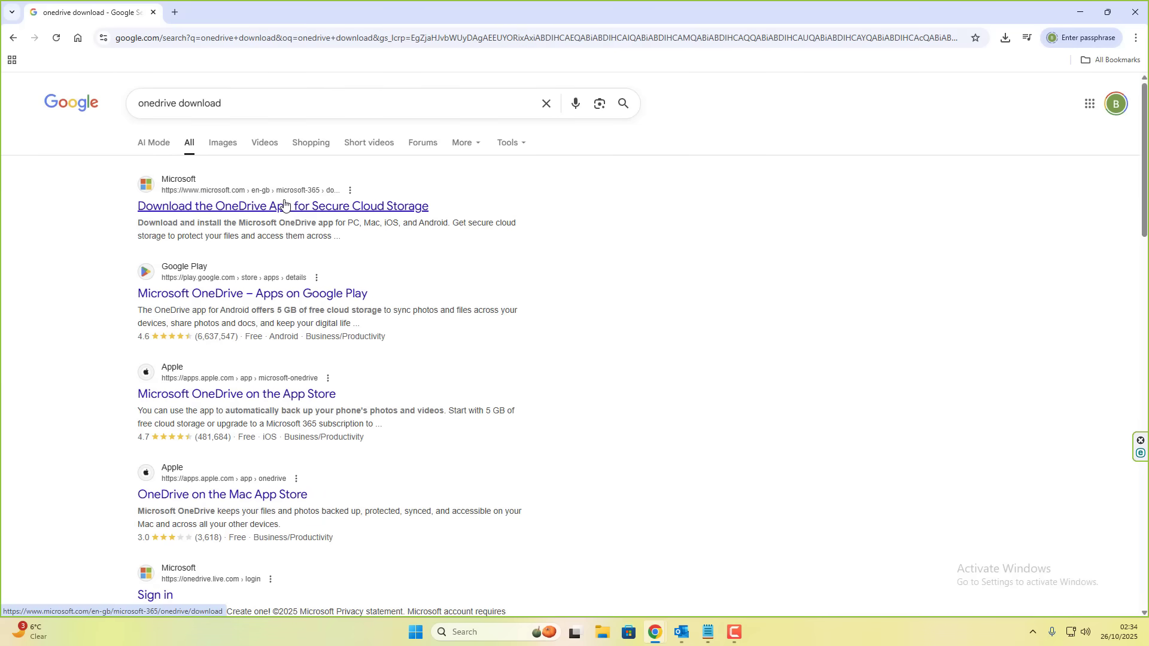
click(284, 205)
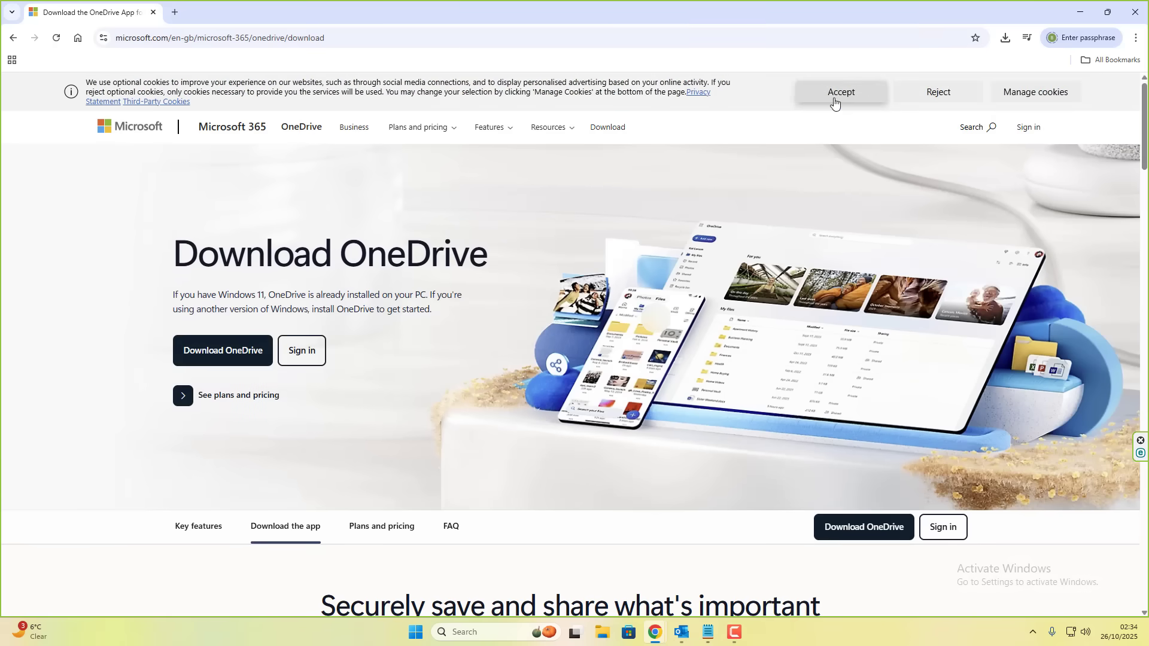
Accept the optional cookies on the Download OneDrive page's banner
click(840, 92)
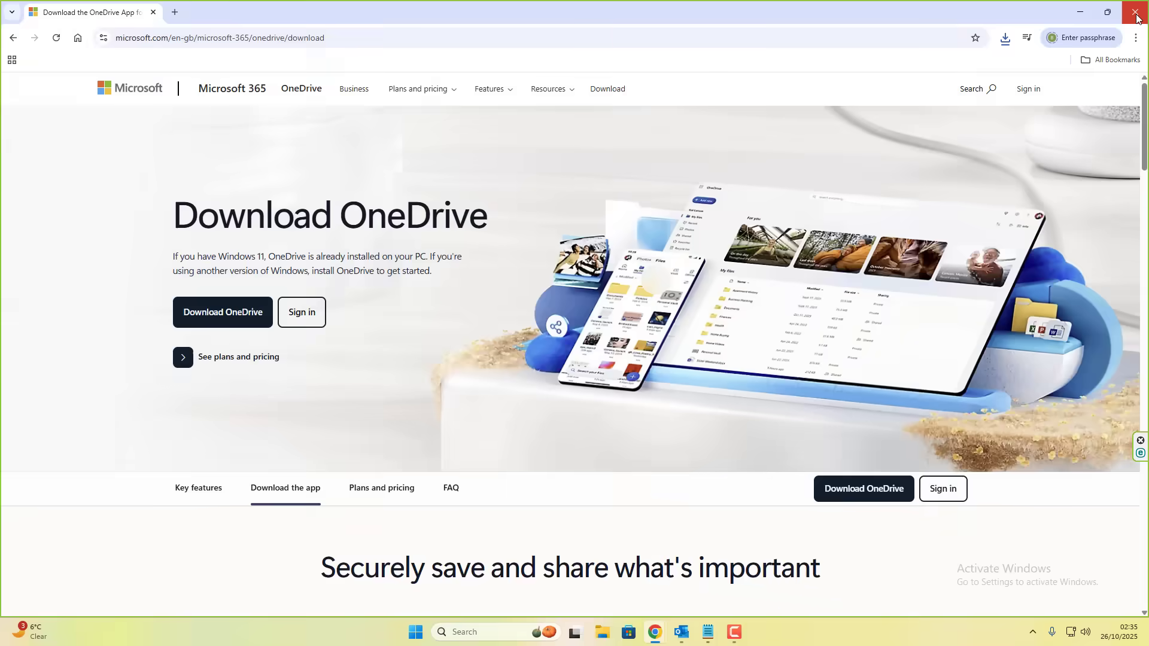
Hide Chrome with Win+D to show the desktop wallpaper
key(super+d)
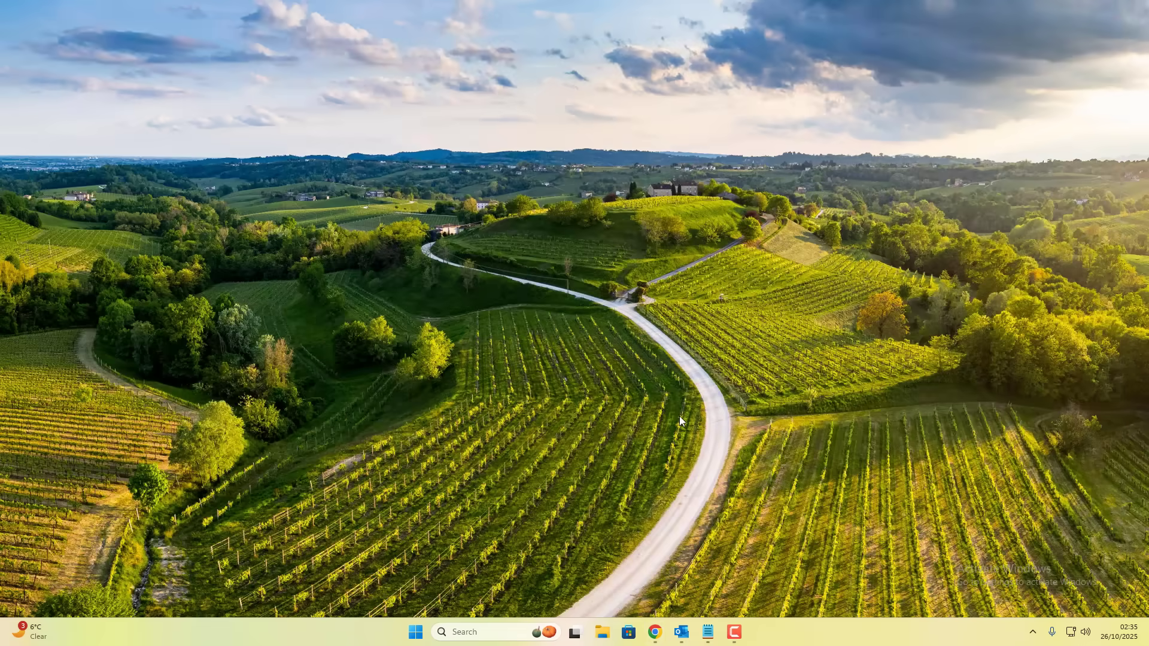